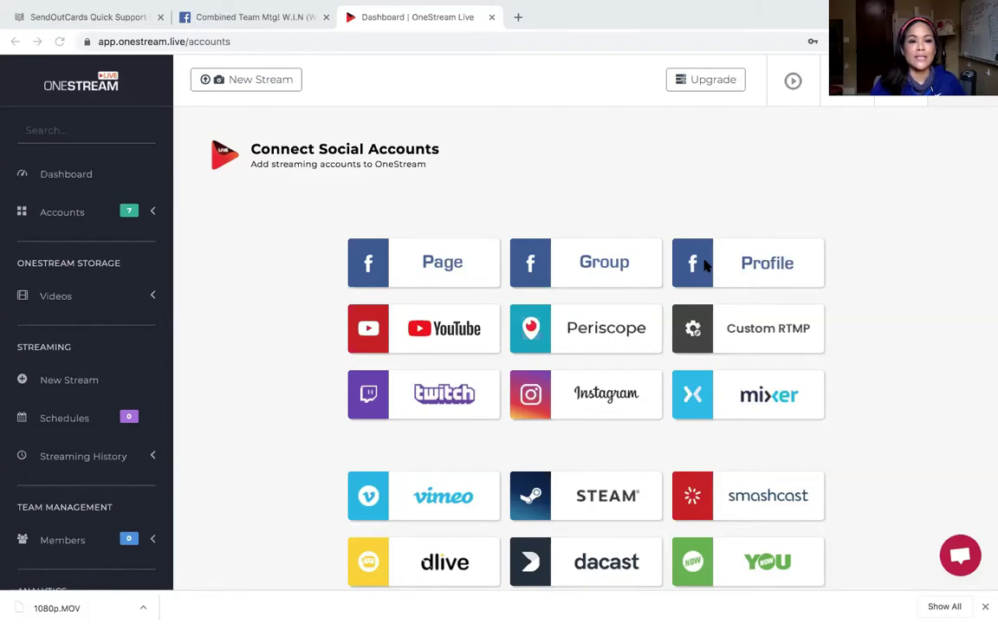
Step: Start a new stream to reach the video upload and import options
{"action": "left_click", "coordinate": [239, 83]}
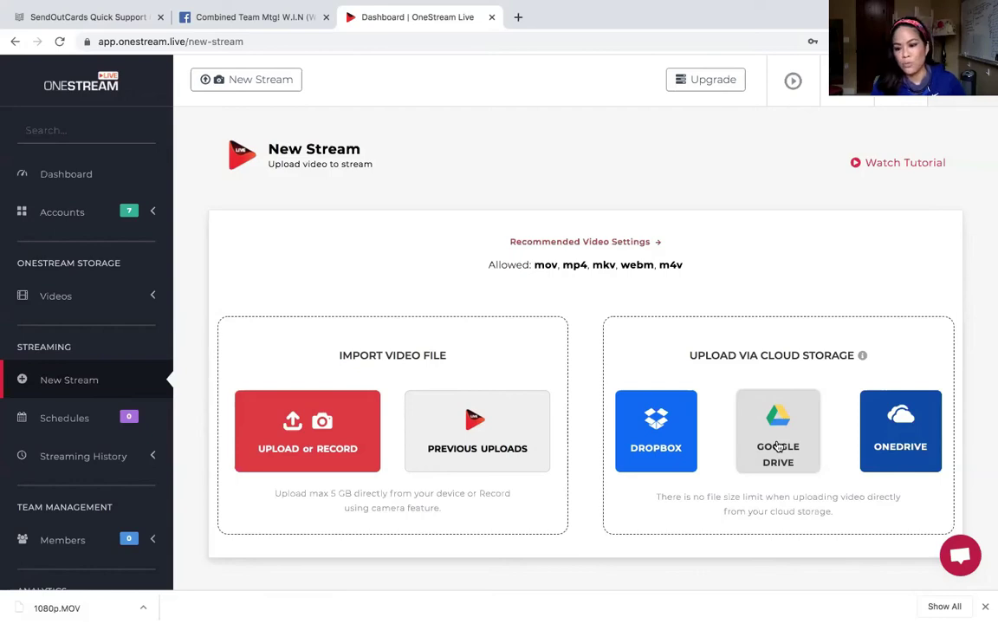
Step: Select the 1080p.MOV file from My Device by searching for .mov files
{"action": "left_click", "coordinate": [248, 457]}
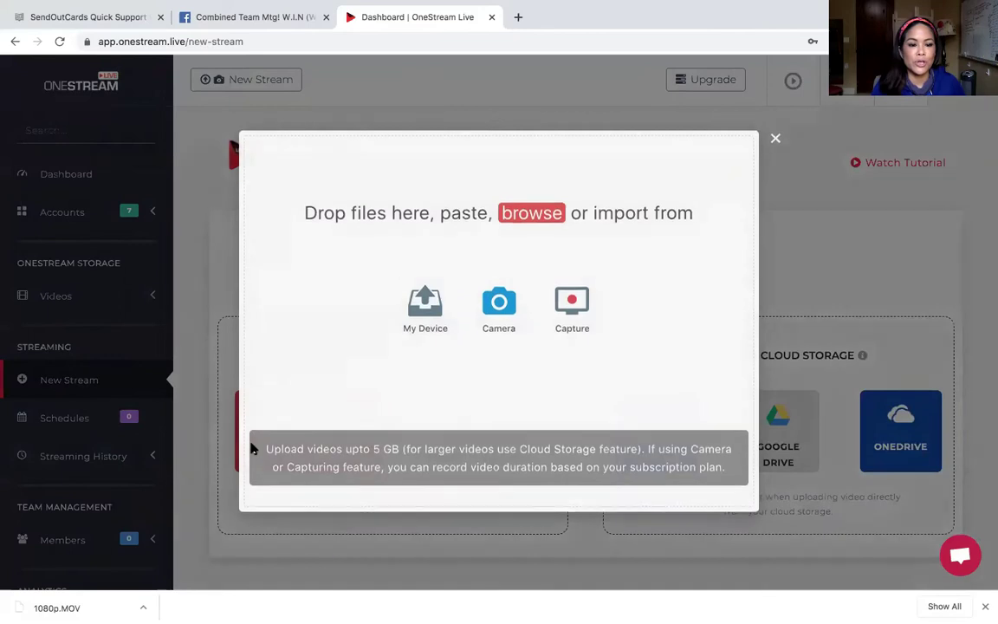
{"action": "left_click", "coordinate": [442, 328]}
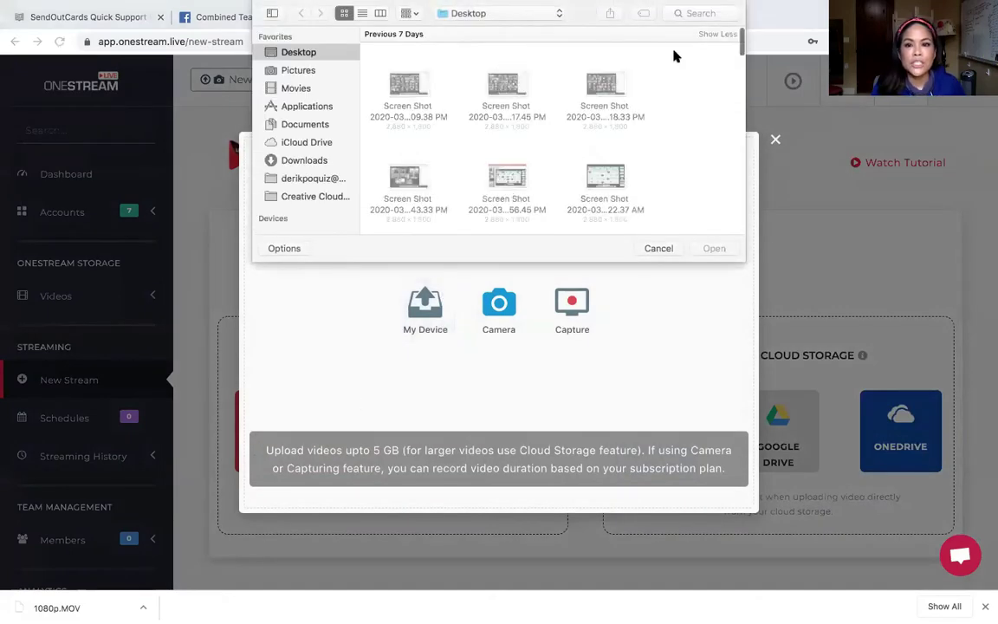
{"action": "left_click", "coordinate": [700, 14]}
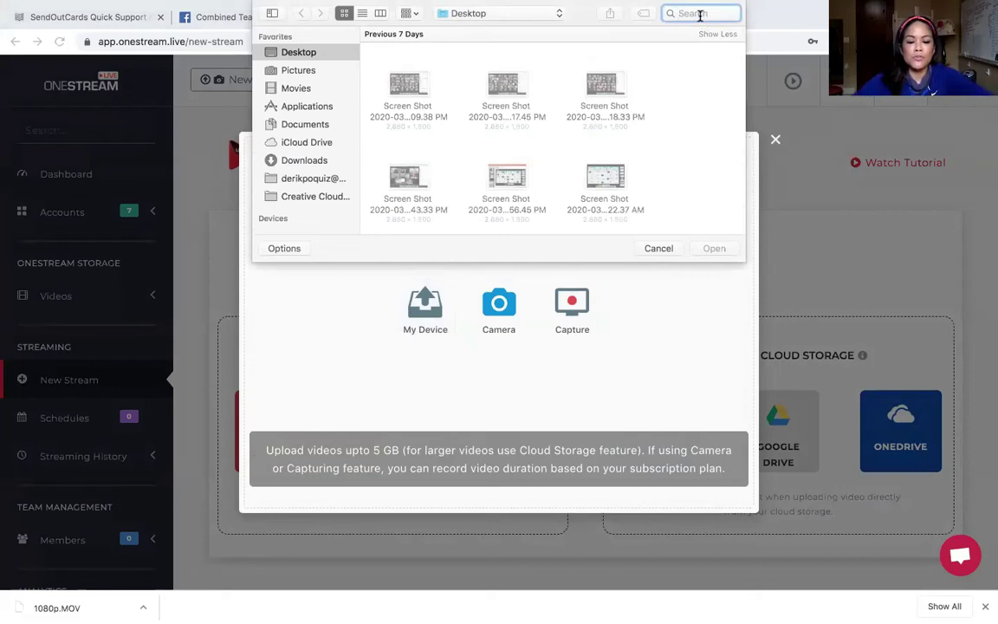
{"action": "type", "text": ".mov"}
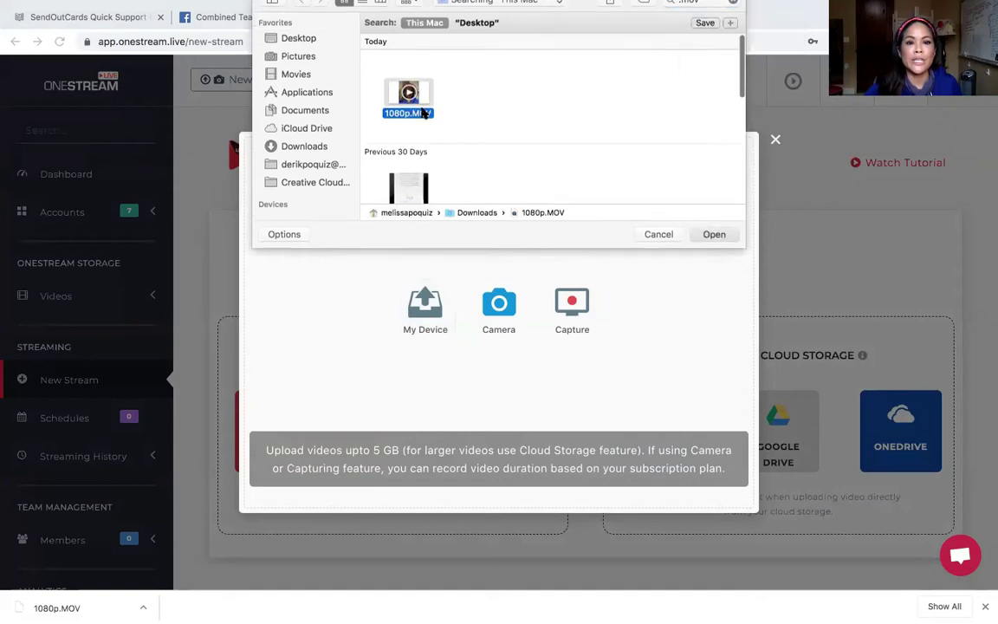
{"action": "double_click", "coordinate": [423, 114]}
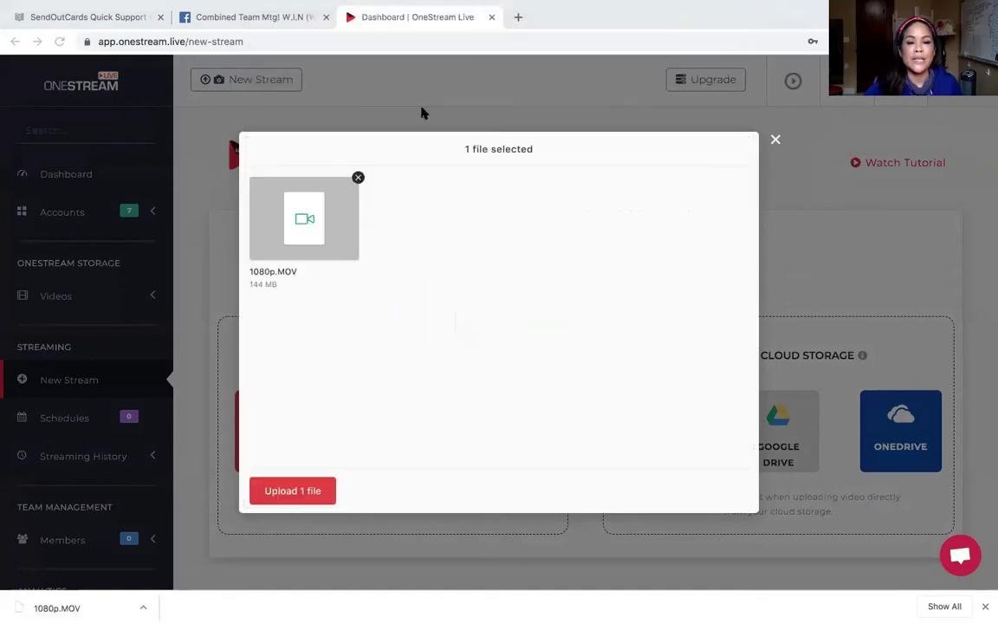
Step: Upload the selected 1080p.MOV file and wait for the Add Stream Details form
{"action": "left_click", "coordinate": [292, 491]}
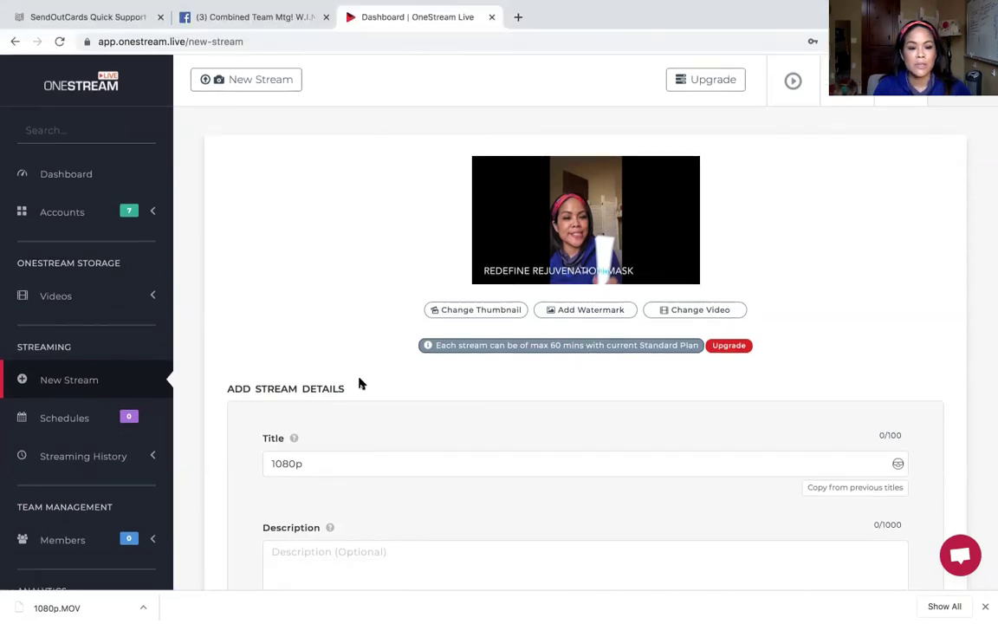
Step: Replace the pre-filled '1080p' title with the stream's new text
{"action": "left_click", "coordinate": [326, 464]}
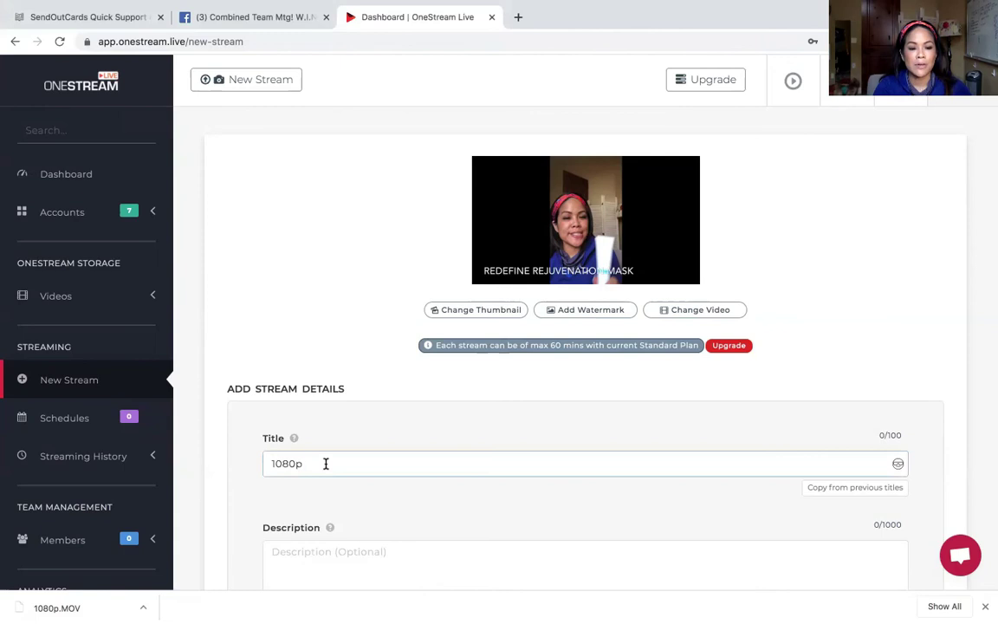
{"action": "double_click", "coordinate": [326, 464]}
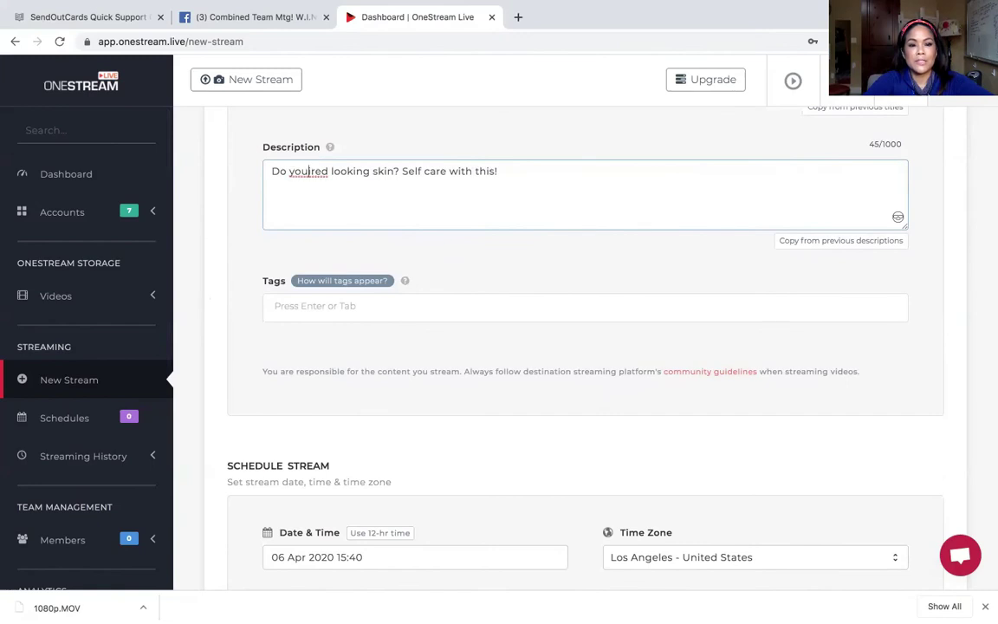
{"action": "type", "text": "ti"}
{"action": "scroll", "coordinate": [312, 314], "scroll_direction": "down", "scroll_amount": 1}
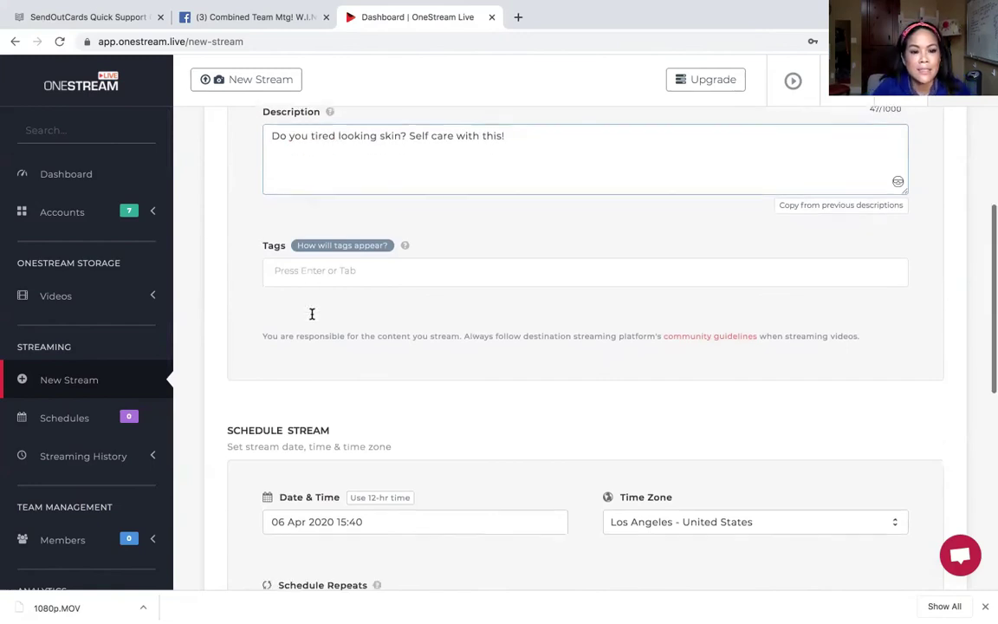
{"action": "scroll", "coordinate": [312, 313], "scroll_direction": "down", "scroll_amount": 5}
{"action": "scroll", "coordinate": [310, 313], "scroll_direction": "down", "scroll_amount": 1}
Step: Schedule the stream to start on 06 Apr 2020 at 3:47 PM
{"action": "left_click", "coordinate": [312, 307]}
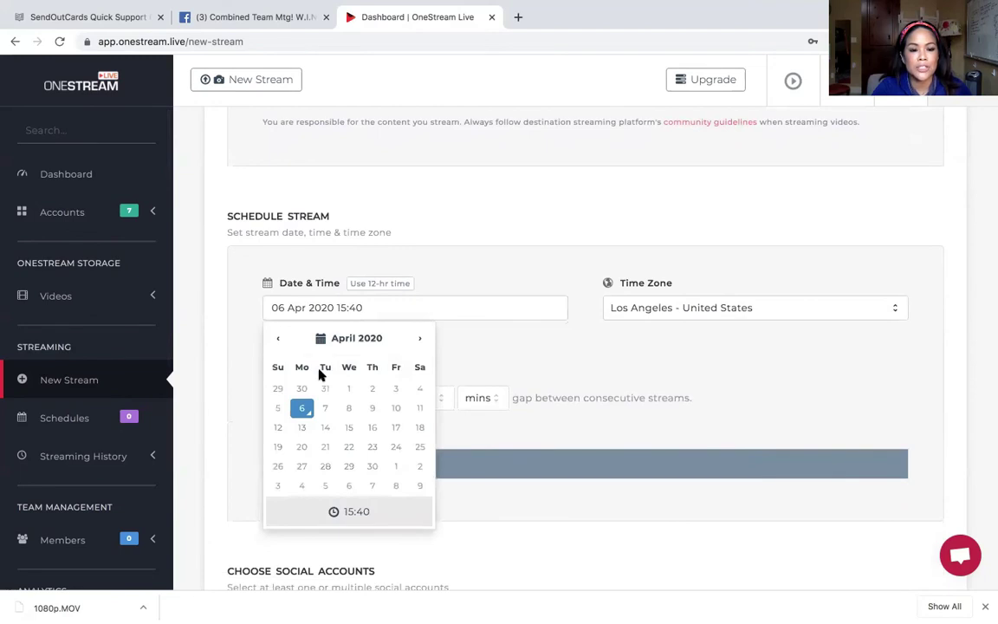
{"action": "scroll", "coordinate": [329, 510], "scroll_direction": "down", "scroll_amount": 5}
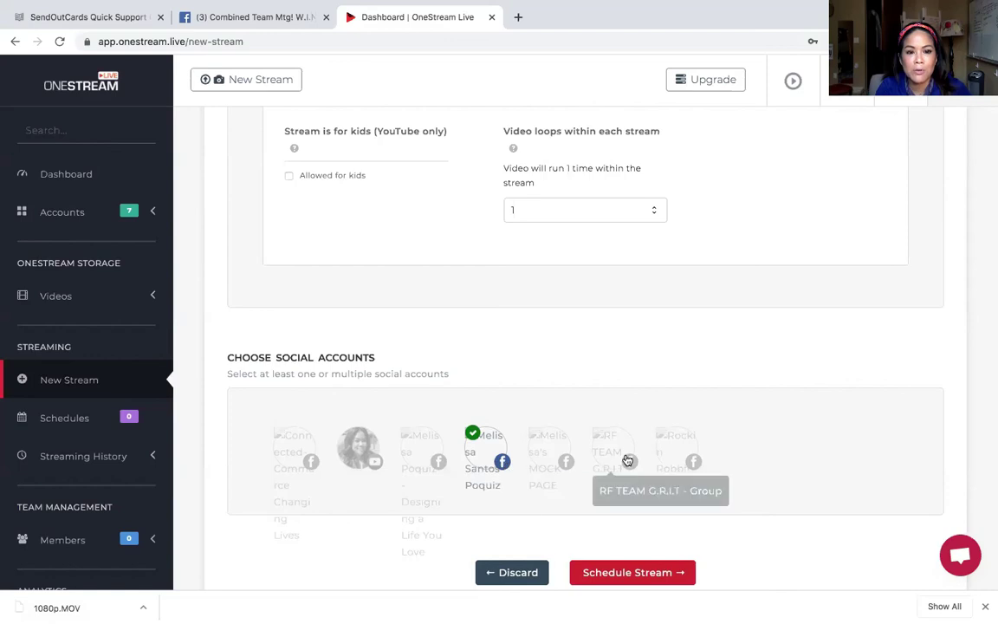
{"action": "scroll", "coordinate": [627, 458], "scroll_direction": "up", "scroll_amount": 3}
{"action": "scroll", "coordinate": [628, 459], "scroll_direction": "up", "scroll_amount": 5}
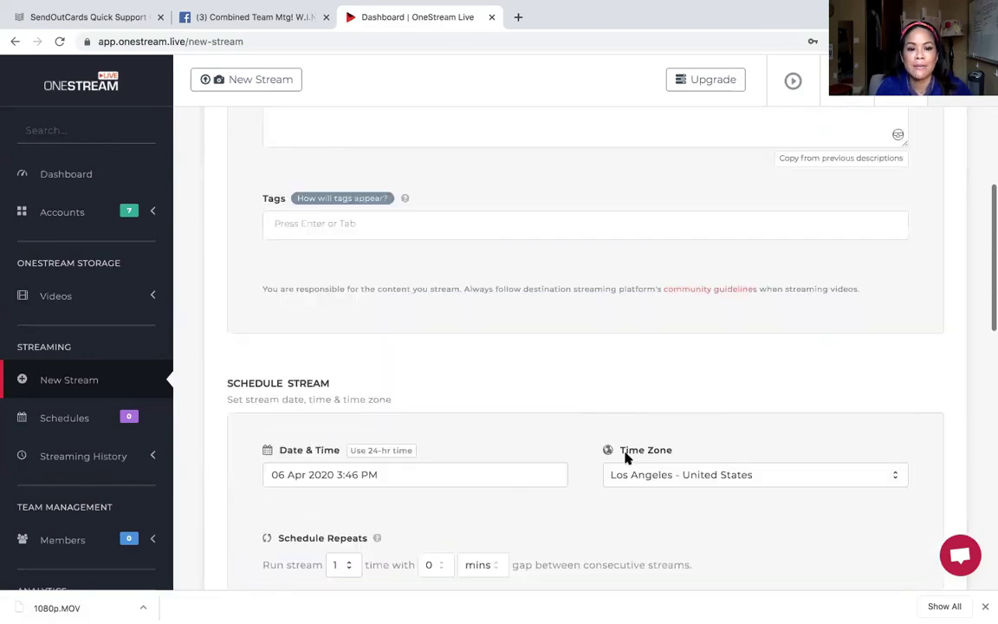
{"action": "scroll", "coordinate": [627, 459], "scroll_direction": "down", "scroll_amount": 1}
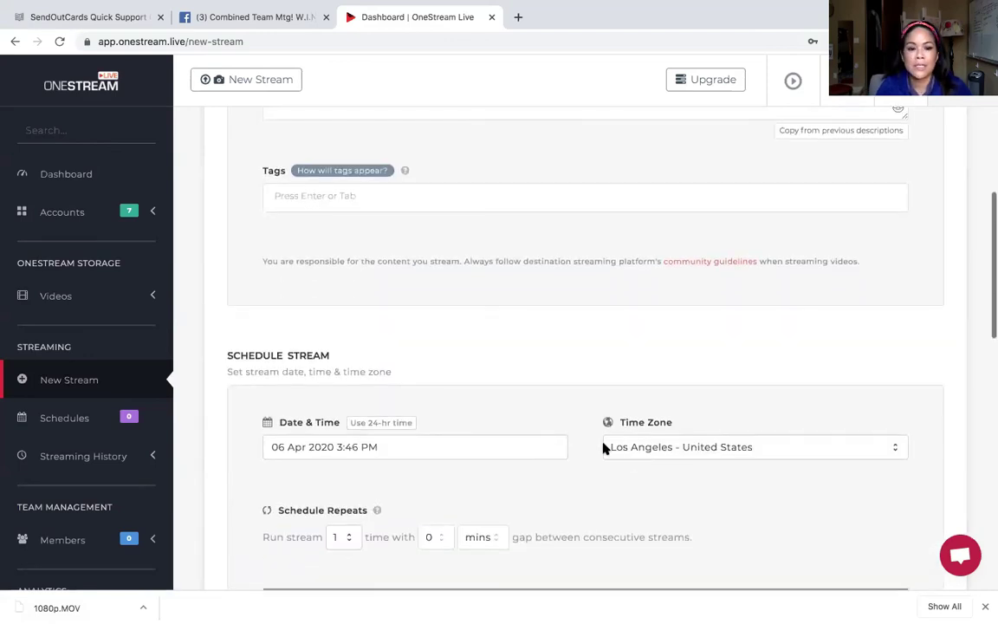
{"action": "left_click", "coordinate": [355, 447]}
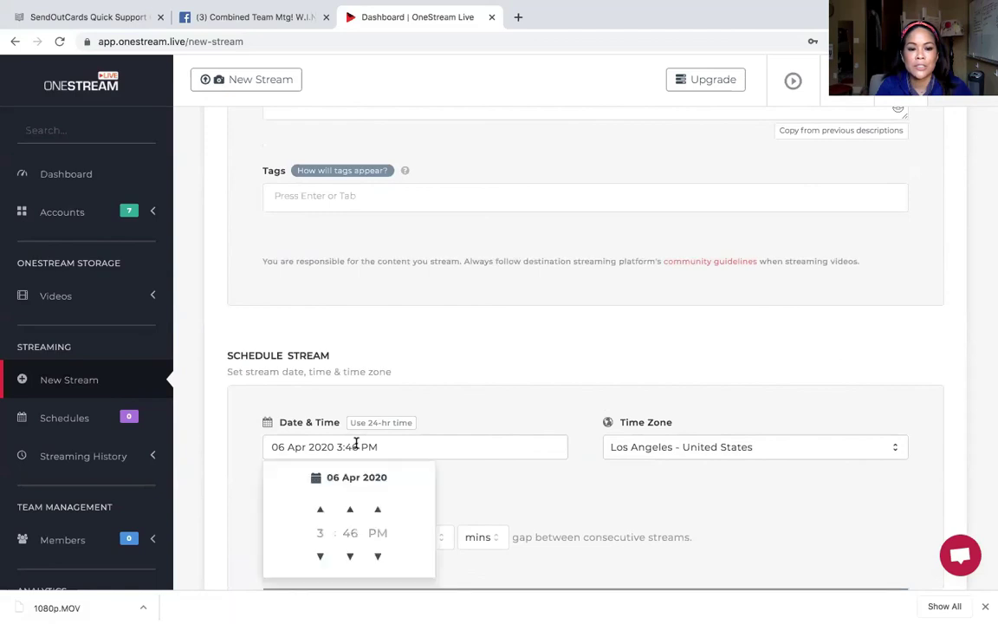
{"action": "left_click", "coordinate": [349, 509]}
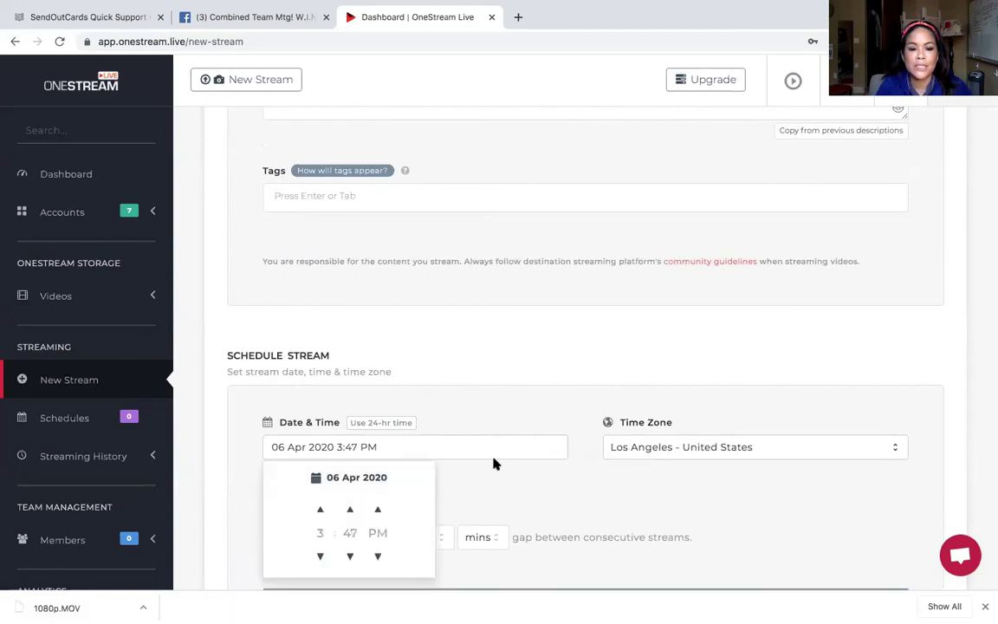
Step: Switch to Facebook and browse your own profile timeline
{"action": "left_click", "coordinate": [232, 21]}
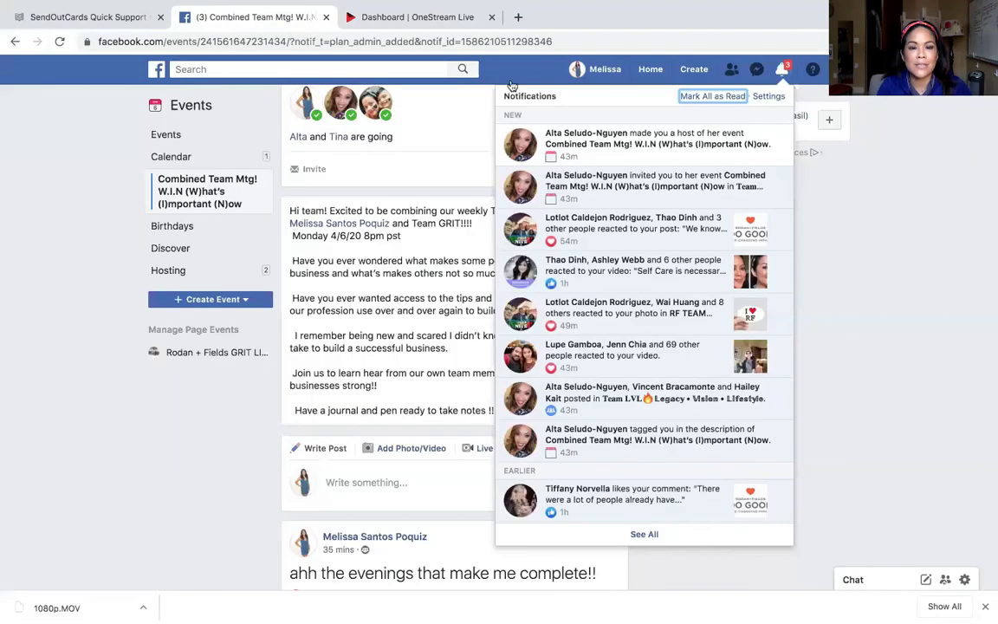
{"action": "left_click", "coordinate": [594, 71]}
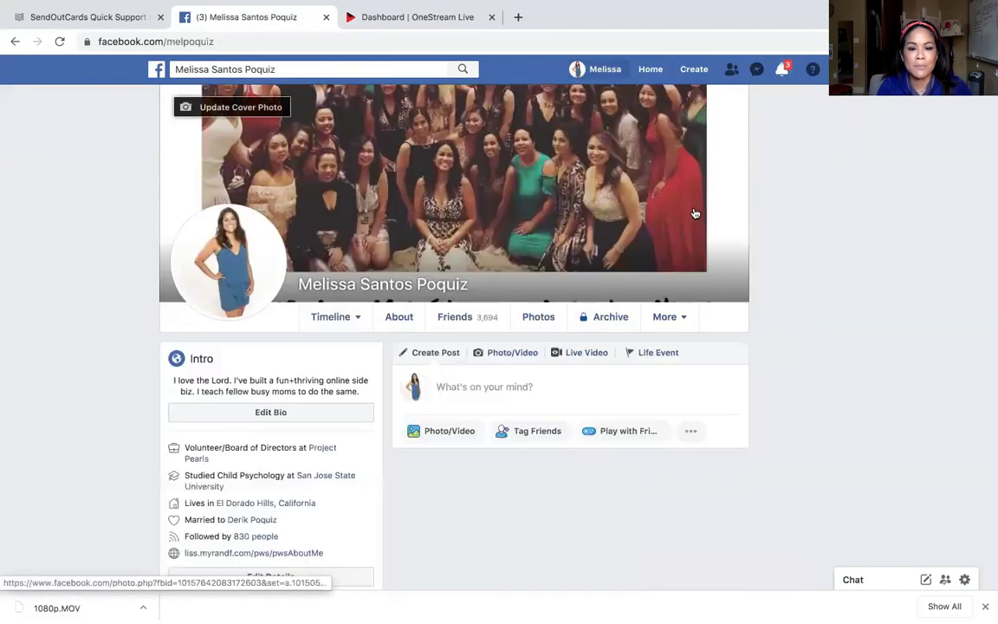
{"action": "scroll", "coordinate": [841, 322], "scroll_direction": "down", "scroll_amount": 1}
{"action": "scroll", "coordinate": [841, 321], "scroll_direction": "down", "scroll_amount": 3}
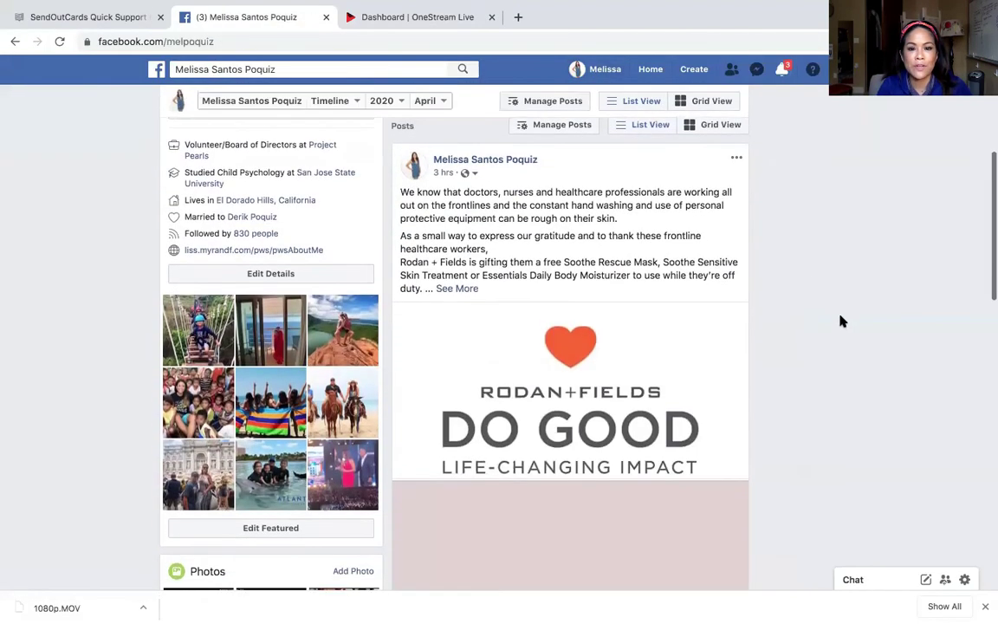
{"action": "scroll", "coordinate": [841, 321], "scroll_direction": "up", "scroll_amount": 1}
{"action": "scroll", "coordinate": [840, 321], "scroll_direction": "up", "scroll_amount": 3}
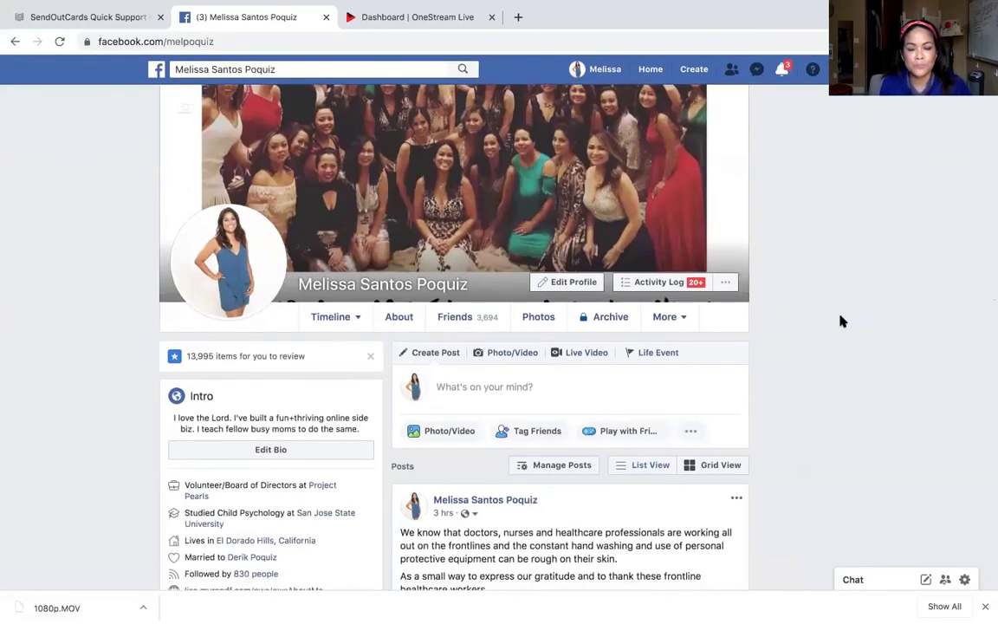